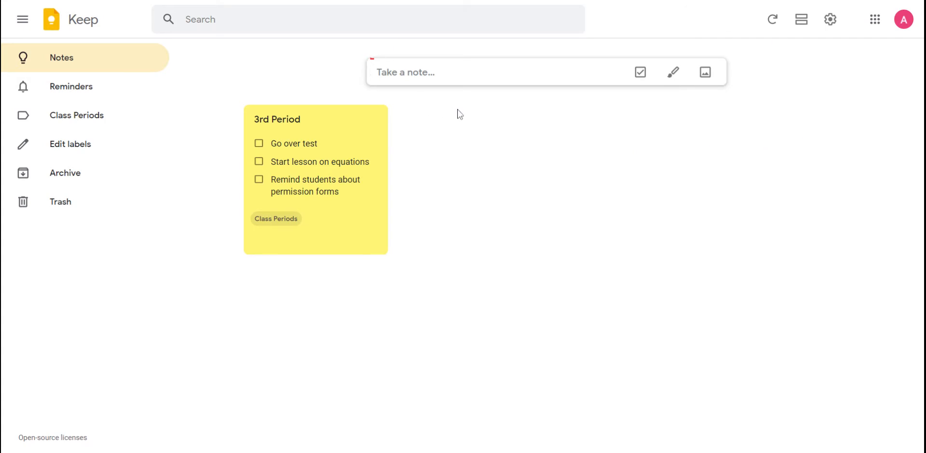
# - Create a note titled "Slope" with the lines "Rise over run" and "y intercept form"
pyautogui.click(407, 73)
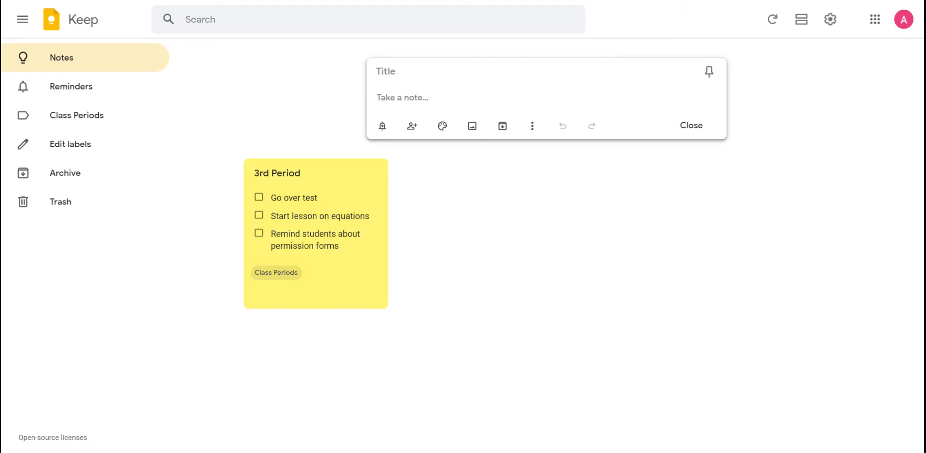
pyautogui.write('Slope')
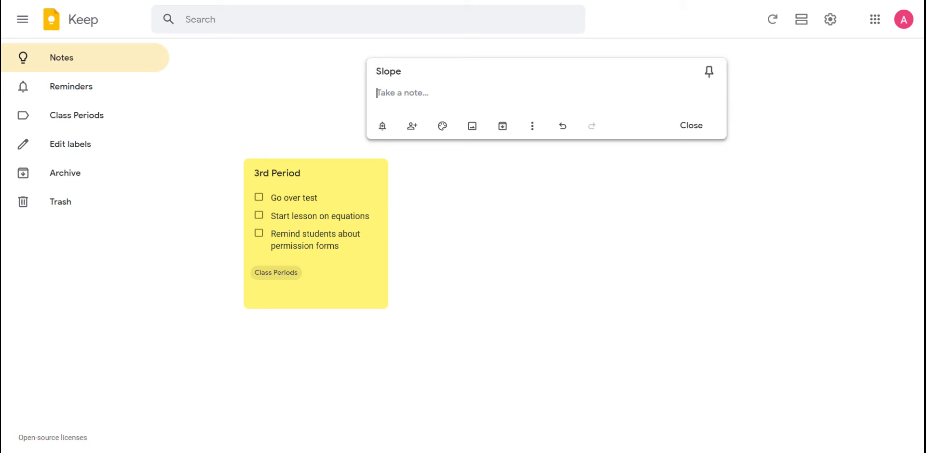
pyautogui.write('Rise over run')
pyautogui.press('Return')
pyautogui.write('y i')
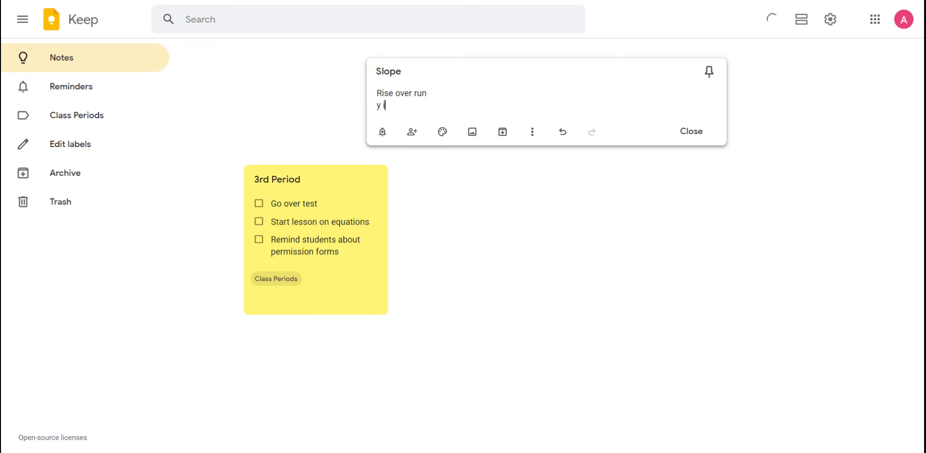
pyautogui.write('ntercept form')
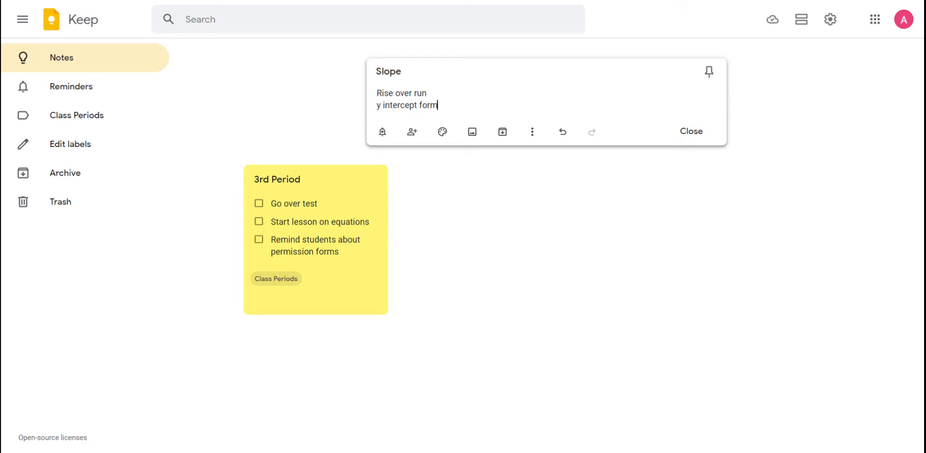
pyautogui.click(635, 213)
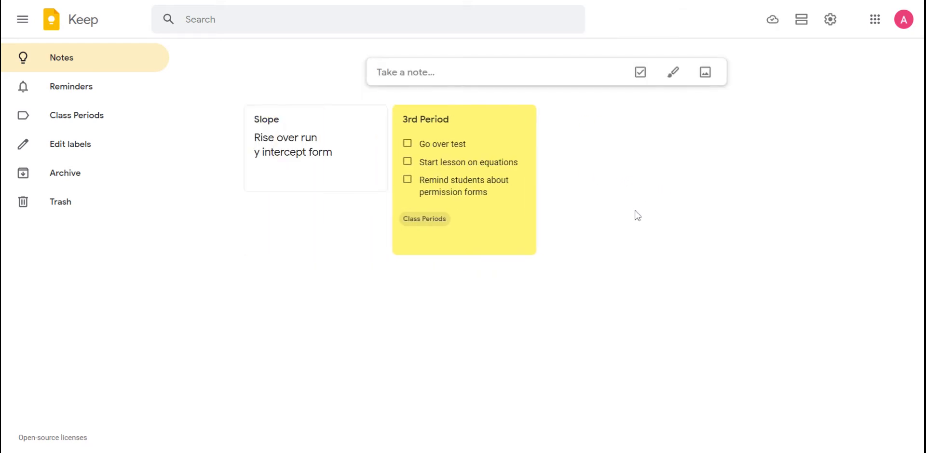
# - Try several background colors on the Slope note, including red, orange, yellow and green, and settle on the darker blue
pyautogui.moveTo(314, 109)
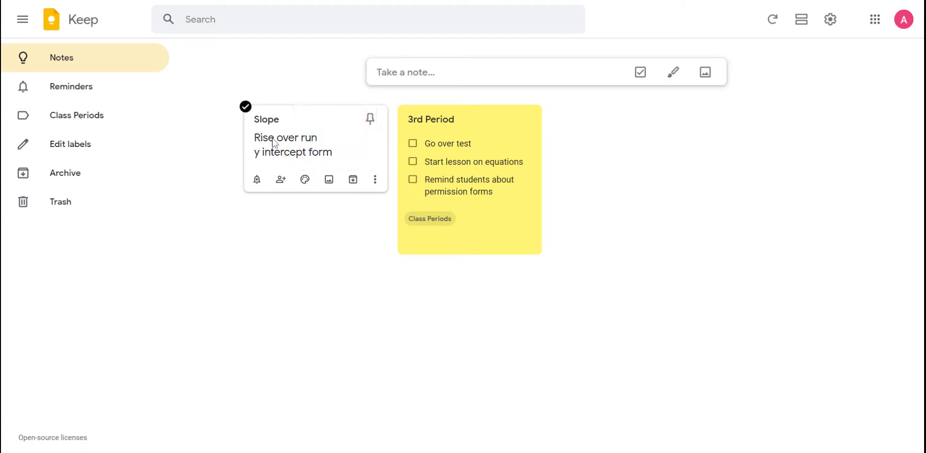
pyautogui.moveTo(307, 187)
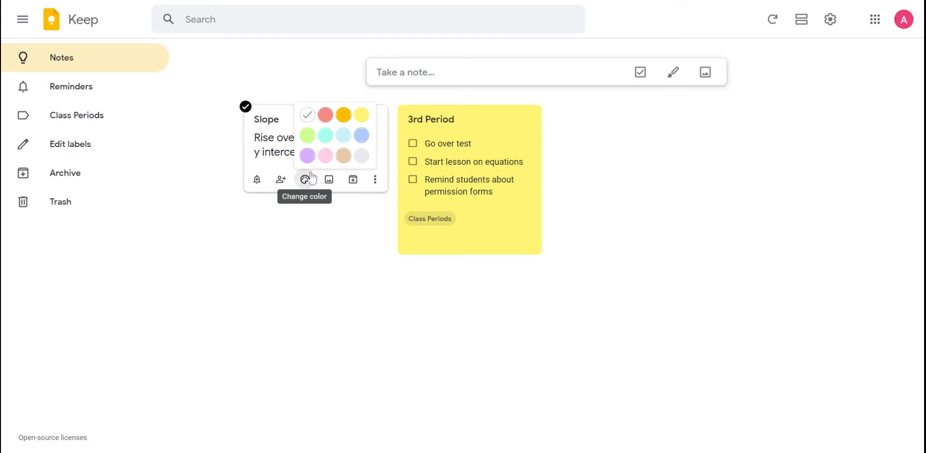
pyautogui.click(328, 121)
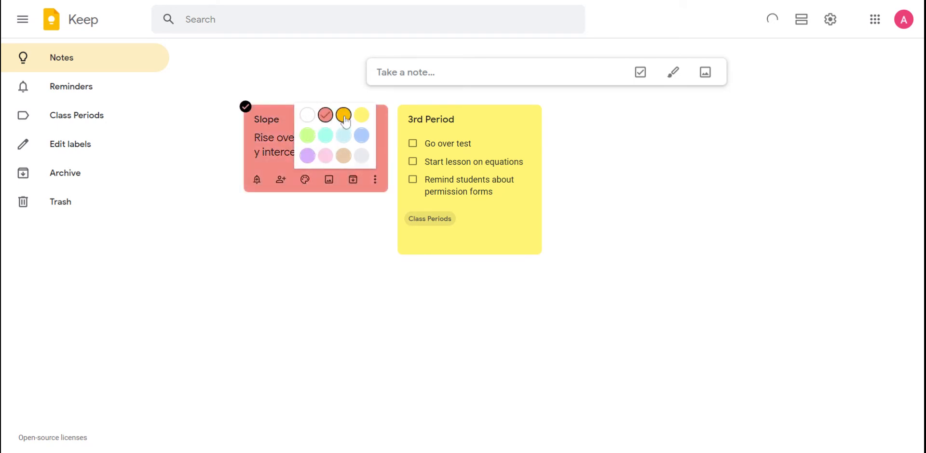
pyautogui.click(343, 116)
pyautogui.click(361, 117)
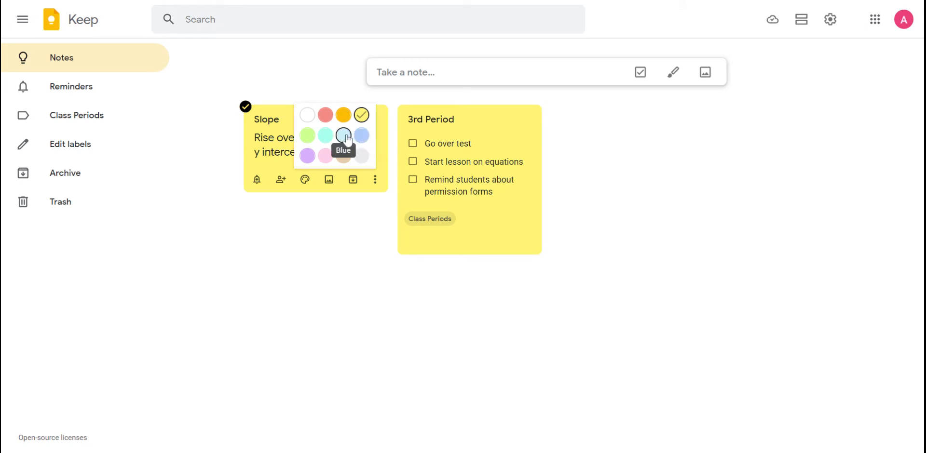
pyautogui.click(325, 135)
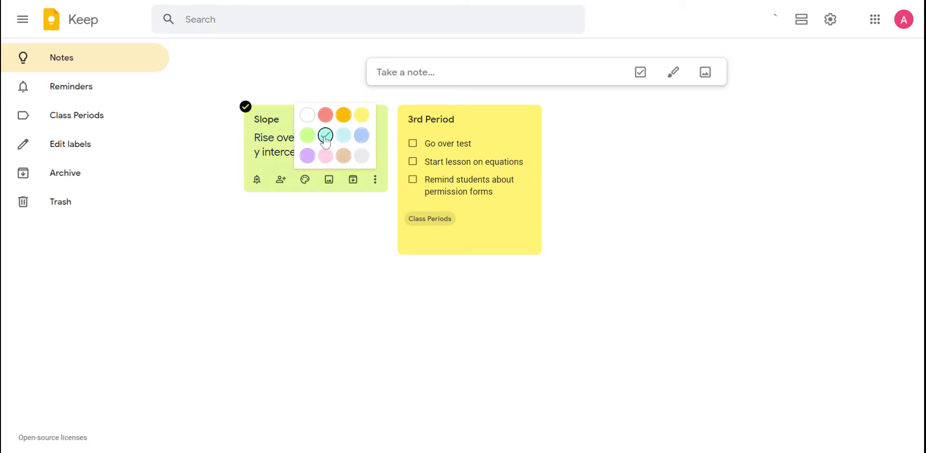
pyautogui.click(310, 138)
pyautogui.click(350, 138)
pyautogui.click(361, 136)
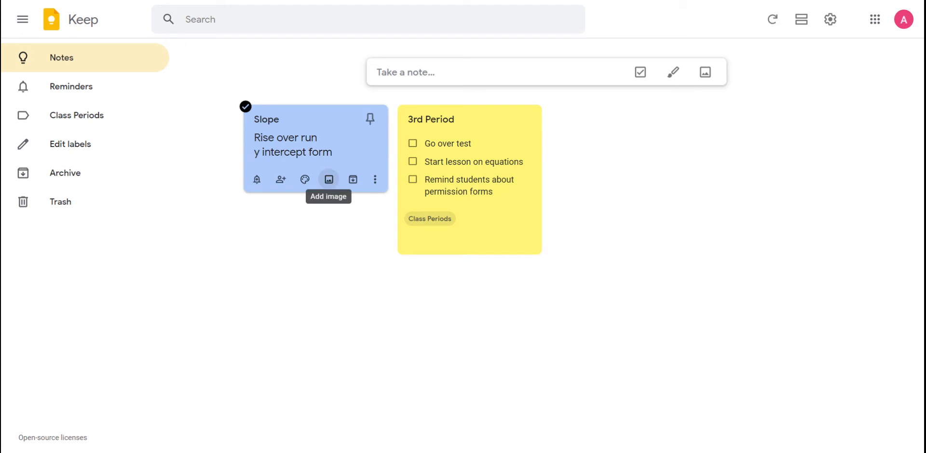
# - Add a drawing to the Slope note with a Square grid background, and ready the black pen
pyautogui.click(376, 183)
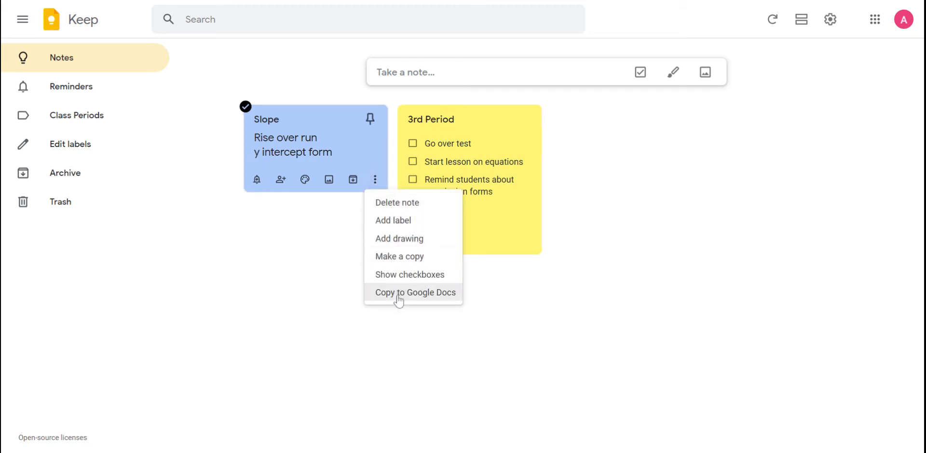
pyautogui.click(404, 240)
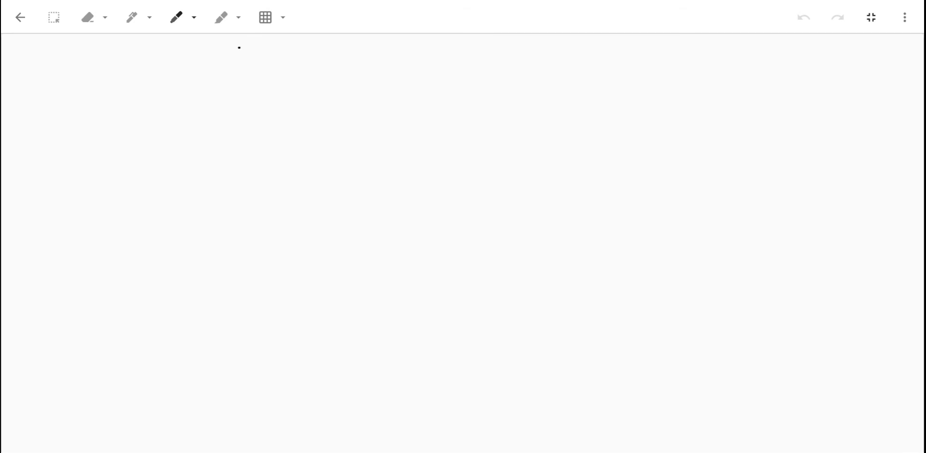
pyautogui.click(280, 21)
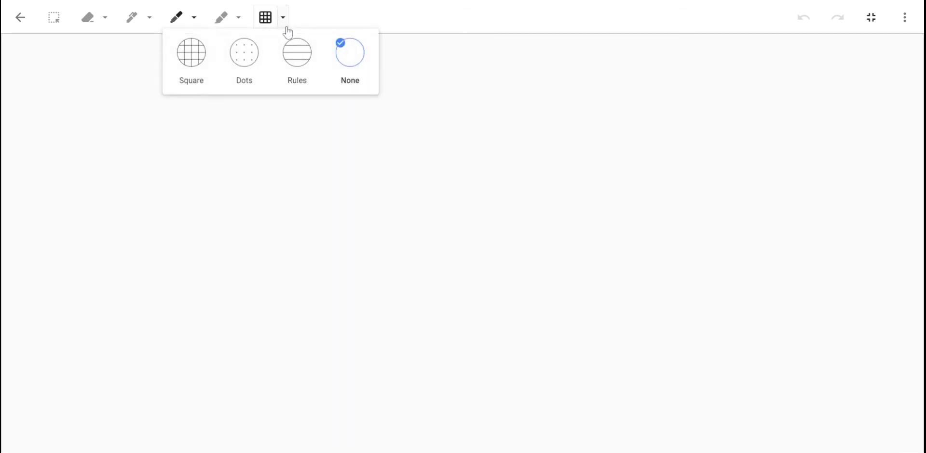
pyautogui.click(199, 60)
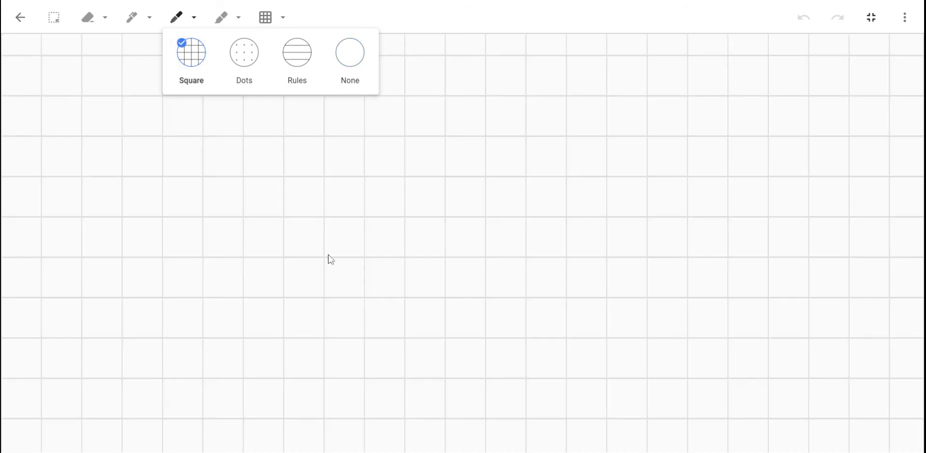
pyautogui.click(177, 17)
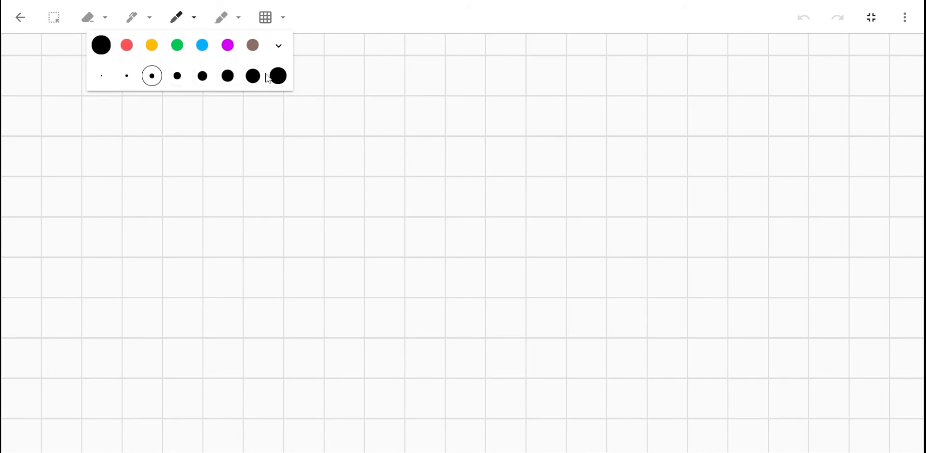
pyautogui.click(346, 110)
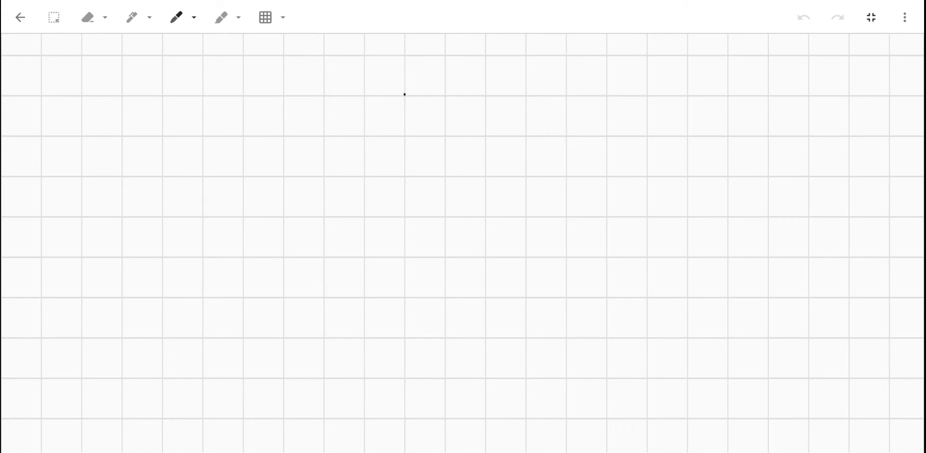
# - Draw crossed vertical and horizontal axes, a rising diagonal line with dots at the origin and one square up-right, and connecting rise-and-run arcs
pyautogui.moveTo(404, 95); pyautogui.dragTo(409, 302)
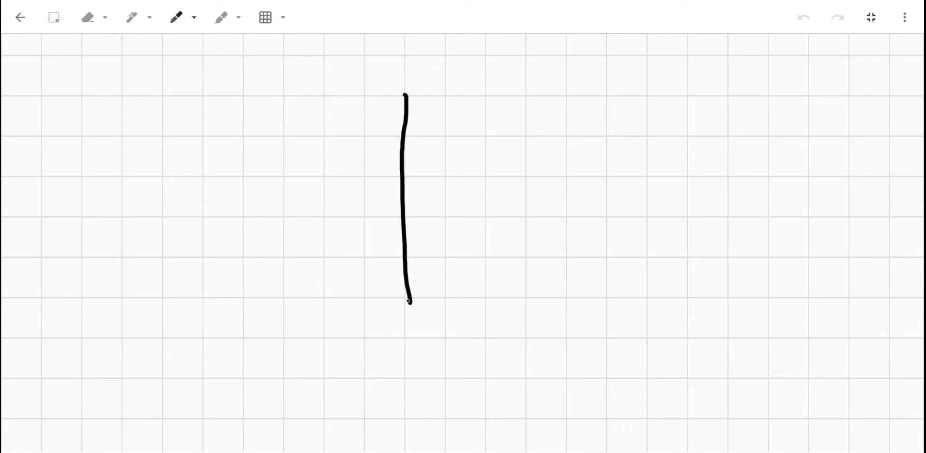
pyautogui.moveTo(326, 220); pyautogui.dragTo(472, 217)
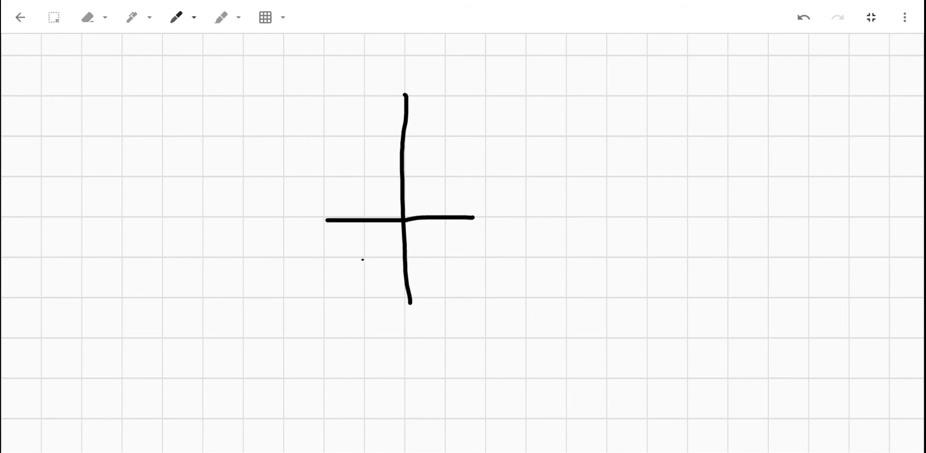
pyautogui.moveTo(363, 260)
pyautogui.mouseDown()
pyautogui.moveTo(437, 175)
pyautogui.moveTo(492, 134)
pyautogui.mouseUp()
pyautogui.moveTo(438, 174); pyautogui.dragTo(442, 183)
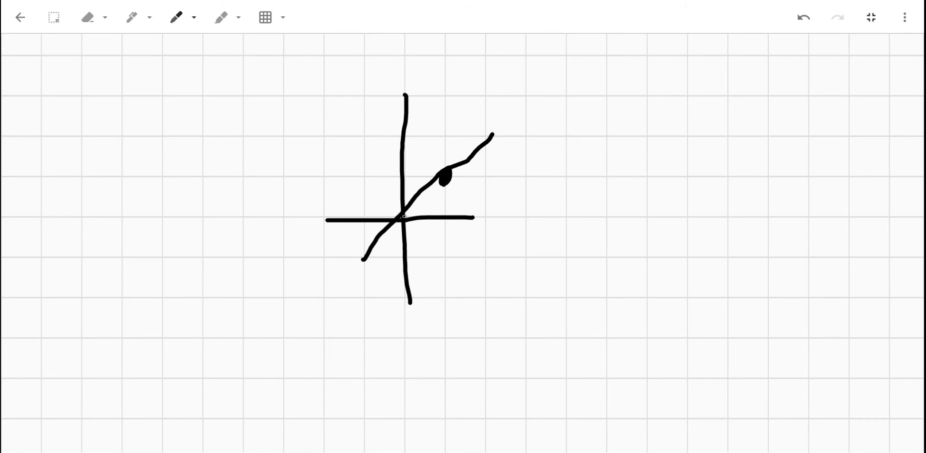
pyautogui.moveTo(403, 217); pyautogui.dragTo(405, 223)
pyautogui.moveTo(403, 220)
pyautogui.mouseDown()
pyautogui.moveTo(388, 196)
pyautogui.moveTo(404, 177)
pyautogui.moveTo(438, 160)
pyautogui.moveTo(441, 174)
pyautogui.mouseUp()
# - Handwrite the slope calculation 1/1 = 1 beside the graph and return to the notes overview
pyautogui.moveTo(571, 135)
pyautogui.mouseDown()
pyautogui.moveTo(567, 175)
pyautogui.moveTo(593, 189)
pyautogui.moveTo(567, 249)
pyautogui.mouseUp()
pyautogui.moveTo(625, 177)
pyautogui.mouseDown()
pyautogui.moveTo(642, 179)
pyautogui.moveTo(644, 198)
pyautogui.mouseUp()
pyautogui.moveTo(681, 158); pyautogui.dragTo(673, 238)
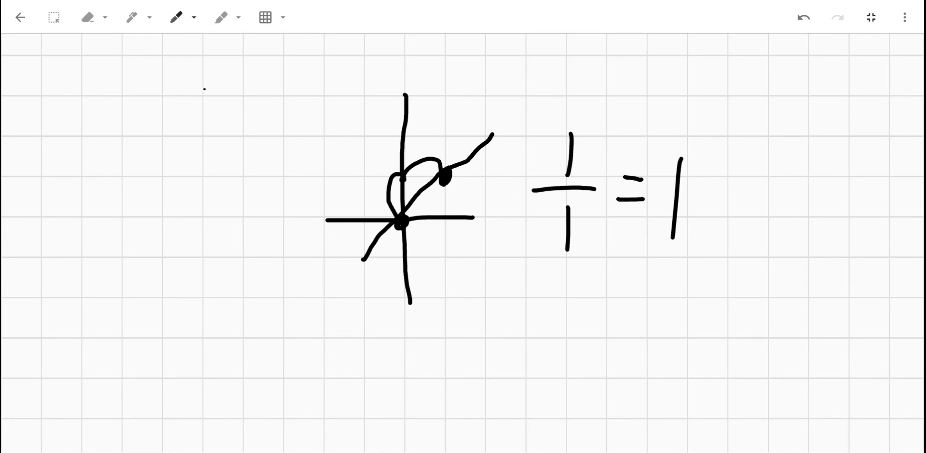
pyautogui.click(20, 19)
pyautogui.click(791, 209)
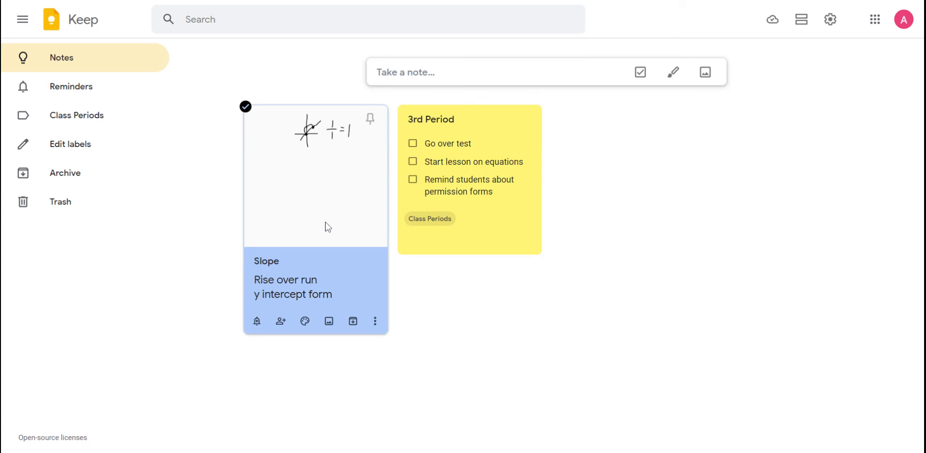
# - Show checkboxes on the Slope note, and tick and untick the "Rise over run" item
pyautogui.click(376, 322)
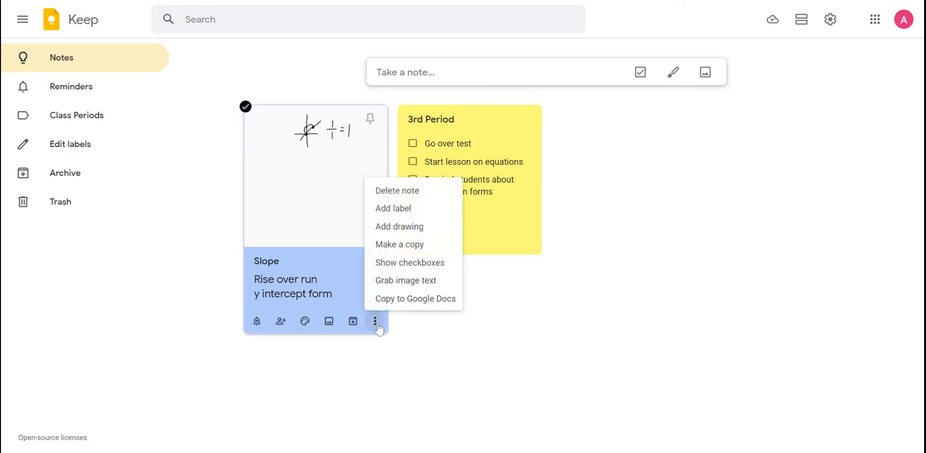
pyautogui.click(405, 263)
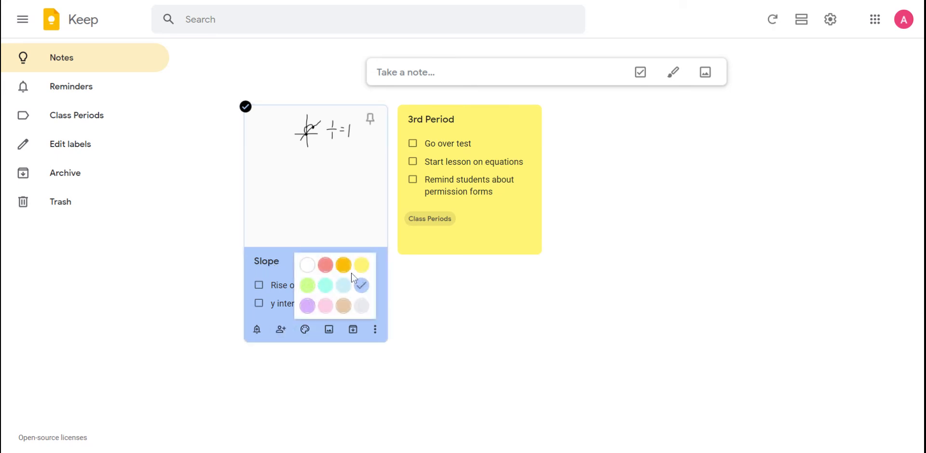
pyautogui.click(259, 286)
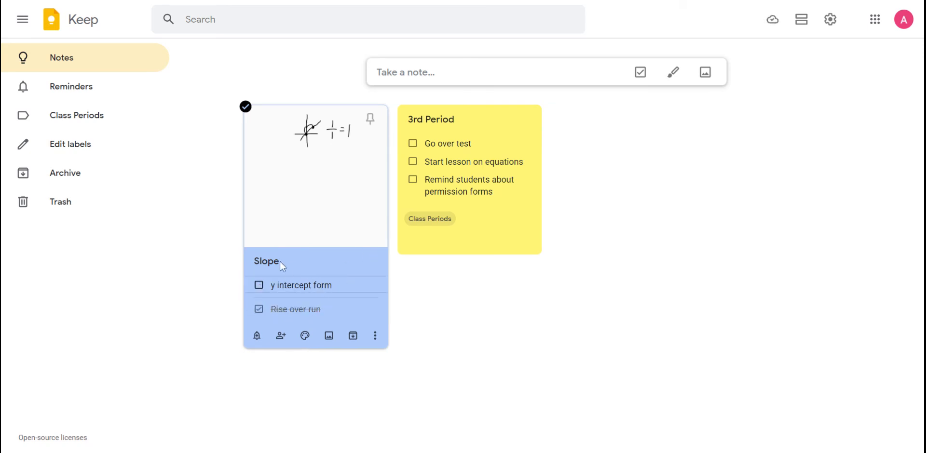
pyautogui.click(258, 310)
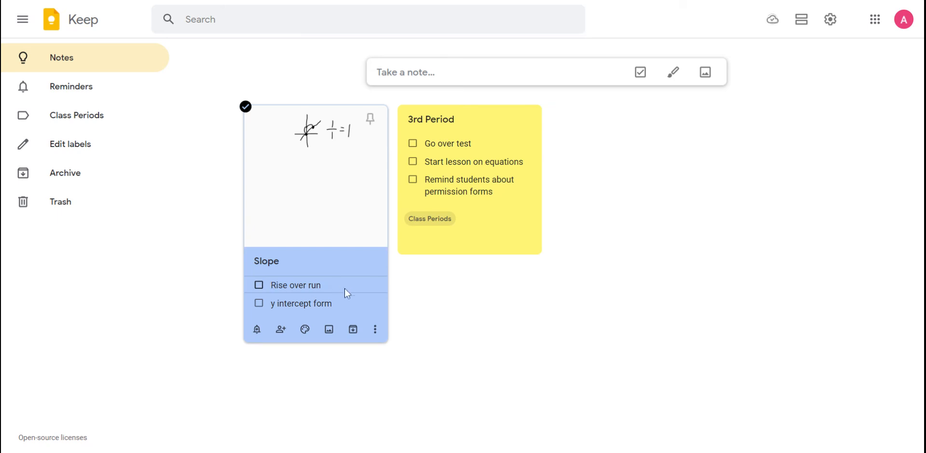
# - Create a new label "Math" and apply it to the Slope note
pyautogui.click(374, 330)
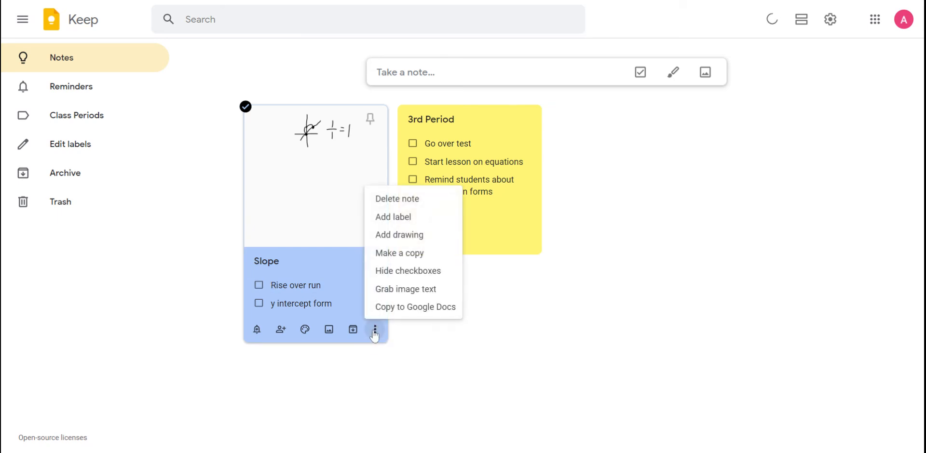
pyautogui.click(406, 223)
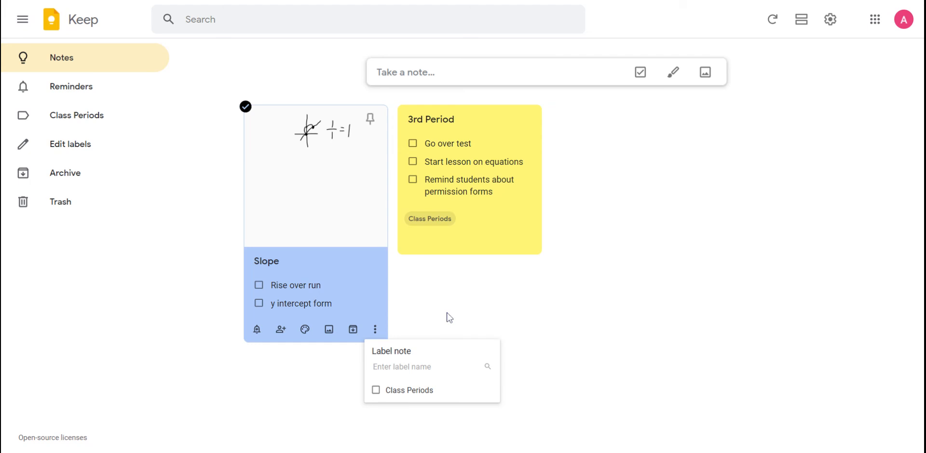
pyautogui.write('Matt')
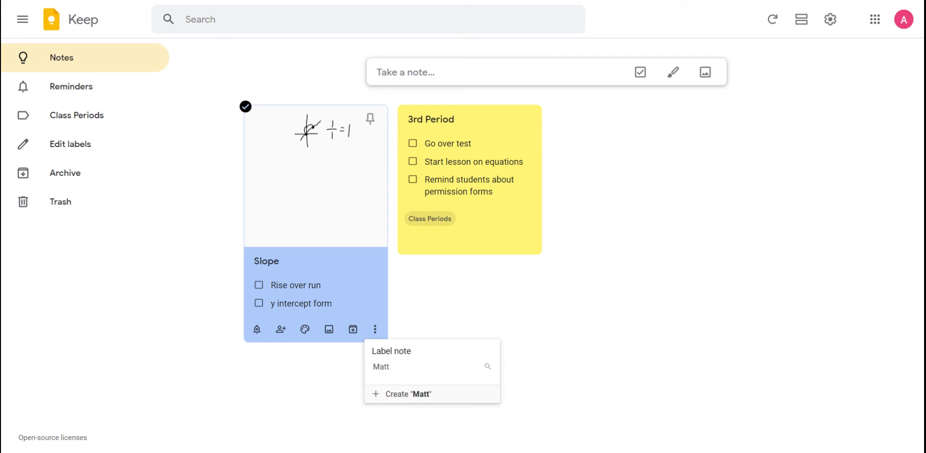
pyautogui.press('BackSpace')
pyautogui.write('h')
pyautogui.click(417, 396)
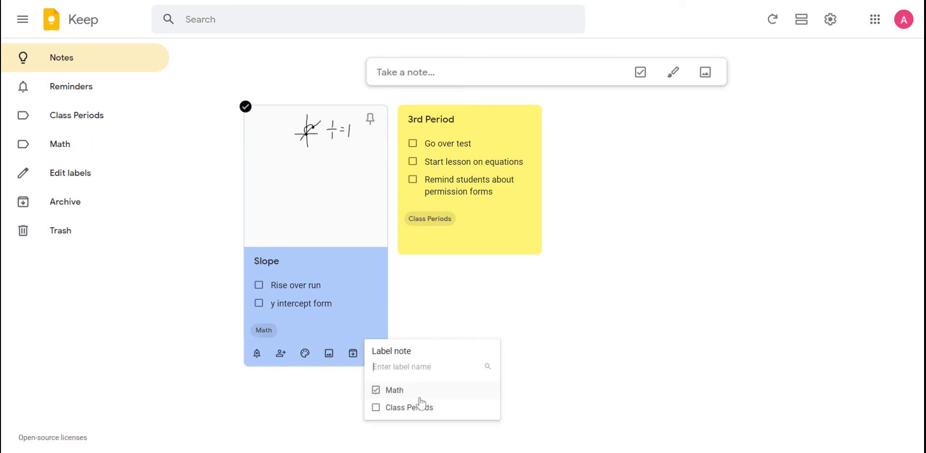
pyautogui.click(198, 209)
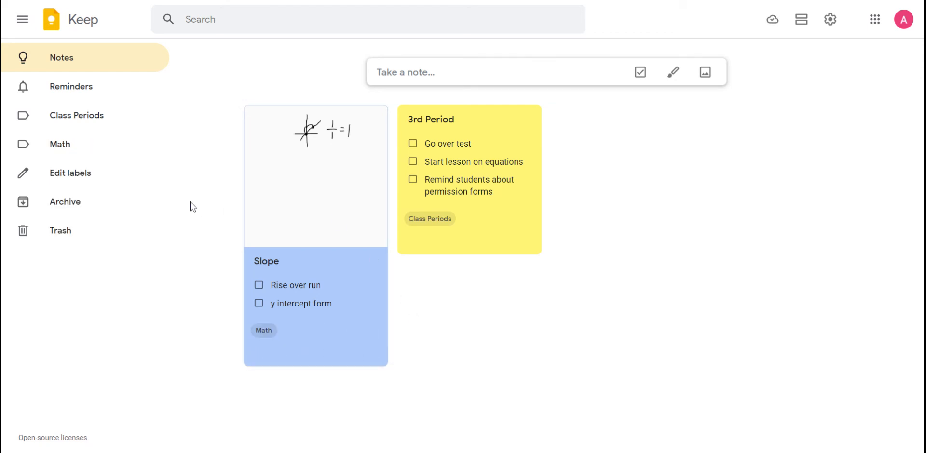
# - View the notes labeled Math and return to the full notes list
pyautogui.click(60, 149)
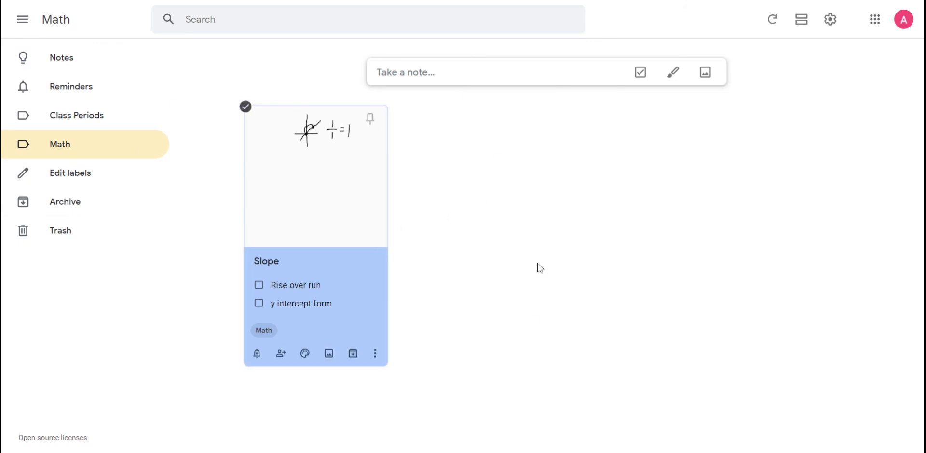
pyautogui.click(62, 57)
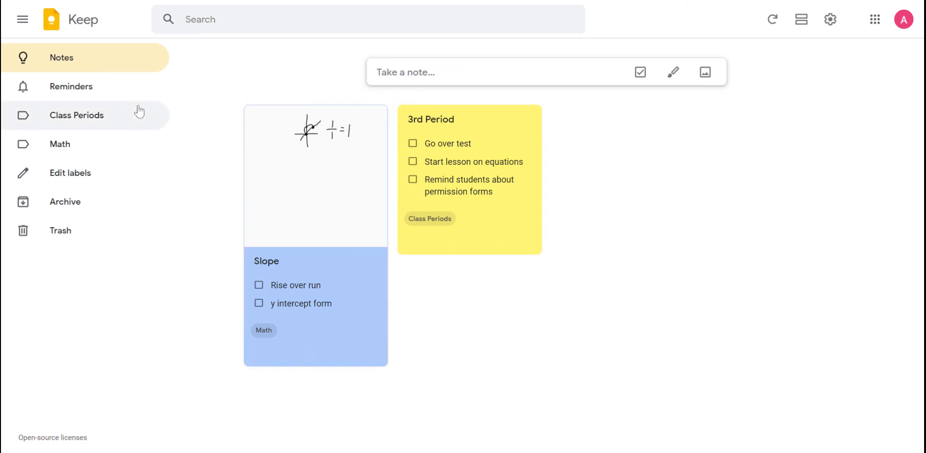
# - Show the notes labeled Class Periods and check off "Go over test" in the 3rd Period note
pyautogui.click(97, 117)
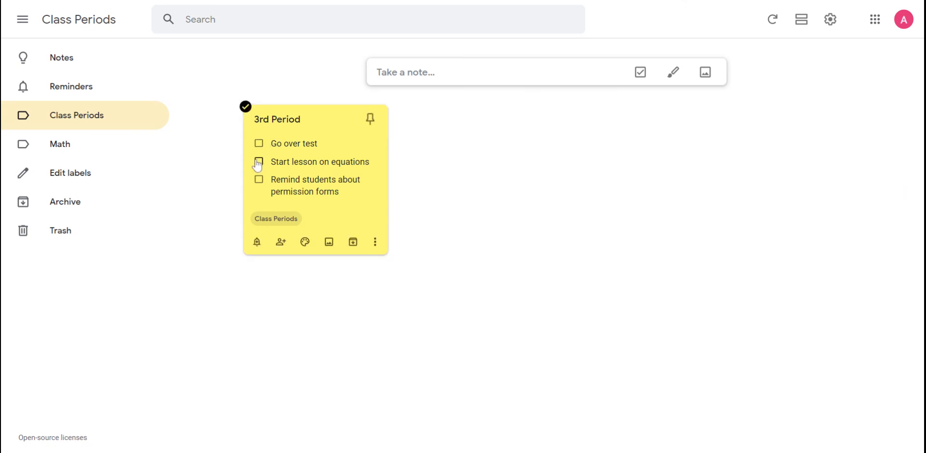
pyautogui.click(259, 143)
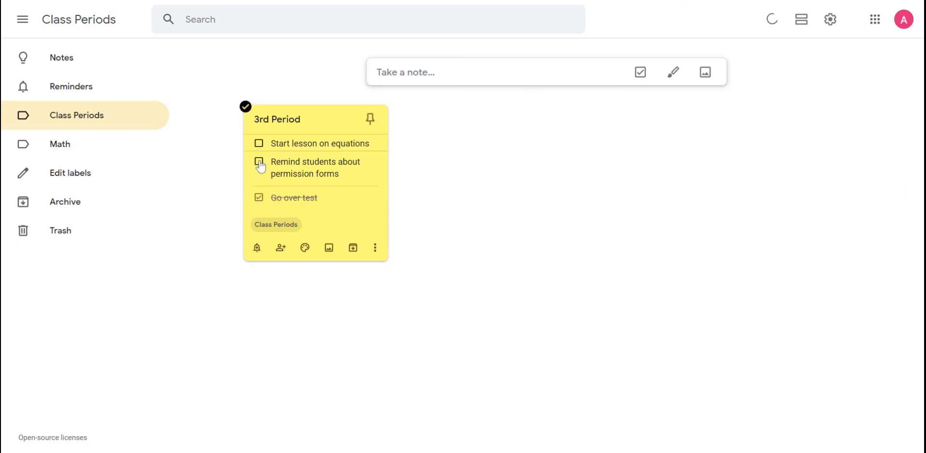
# - Check off "Start lesson on equations" and "Remind students about permission forms" in the 3rd Period note, and uncheck all three items
pyautogui.click(259, 144)
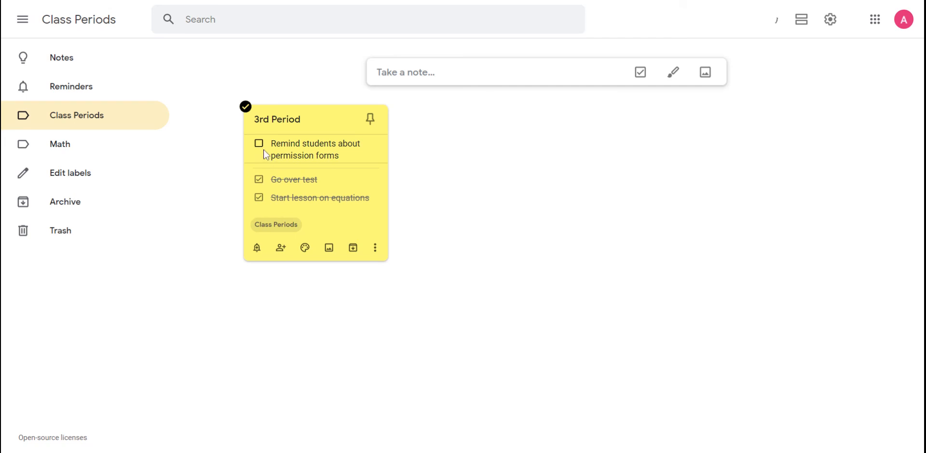
pyautogui.click(260, 145)
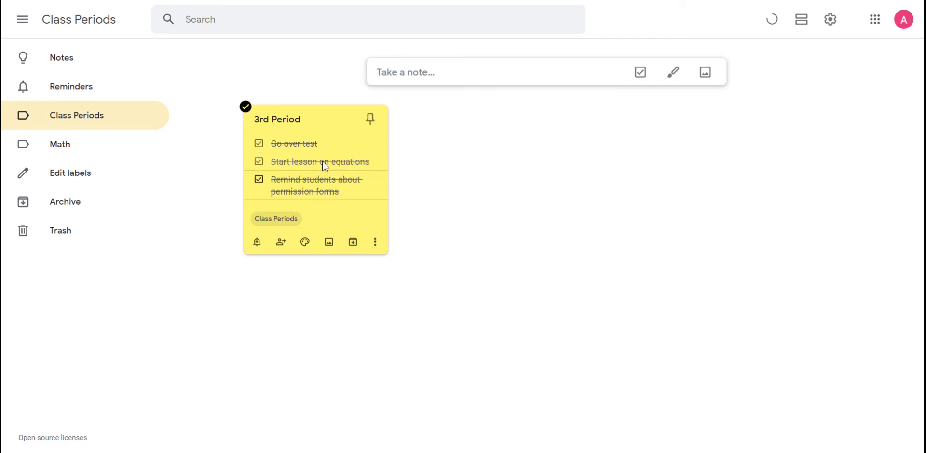
pyautogui.click(259, 144)
pyautogui.click(259, 167)
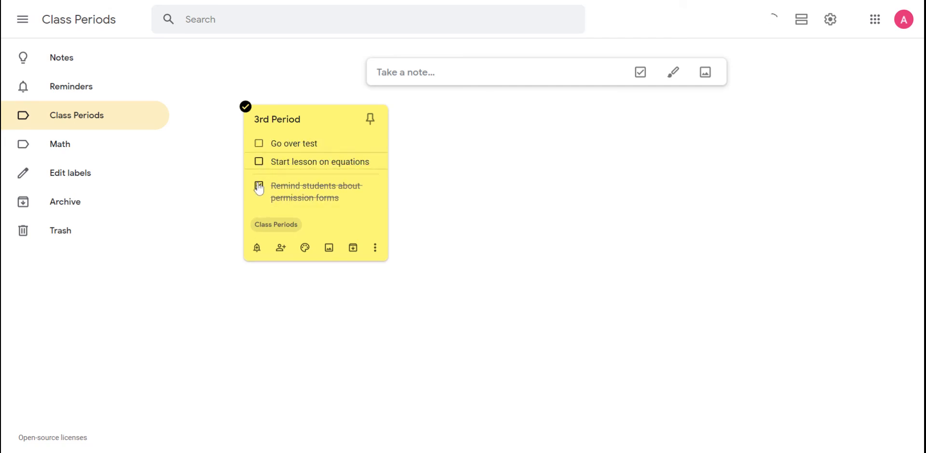
pyautogui.click(259, 185)
# - Show the notes labeled Math and view the reminder options of the Slope note without setting a reminder
pyautogui.click(85, 147)
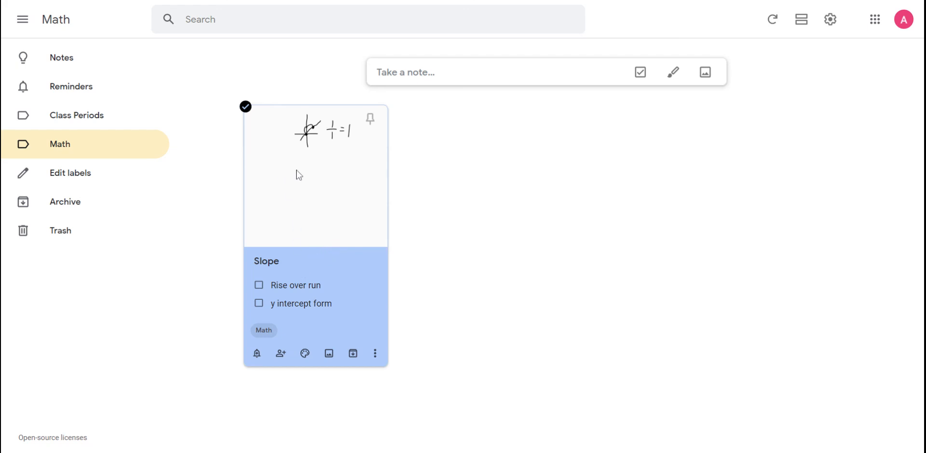
pyautogui.moveTo(357, 184)
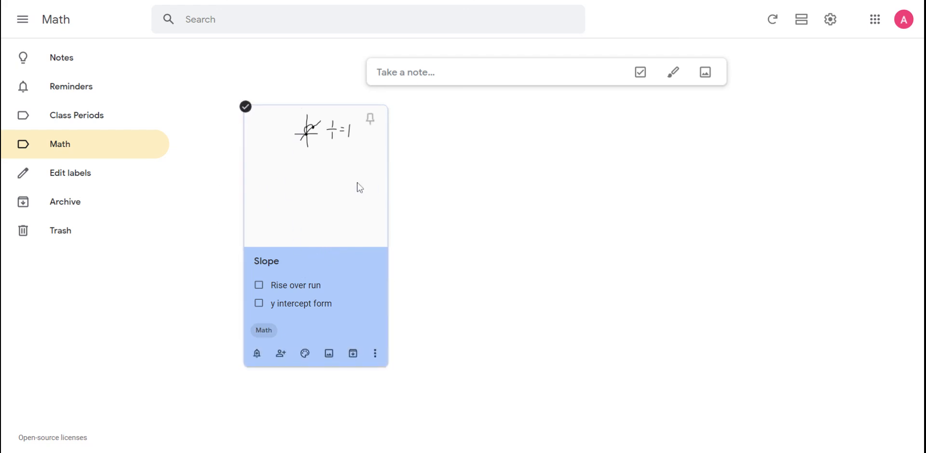
pyautogui.click(257, 354)
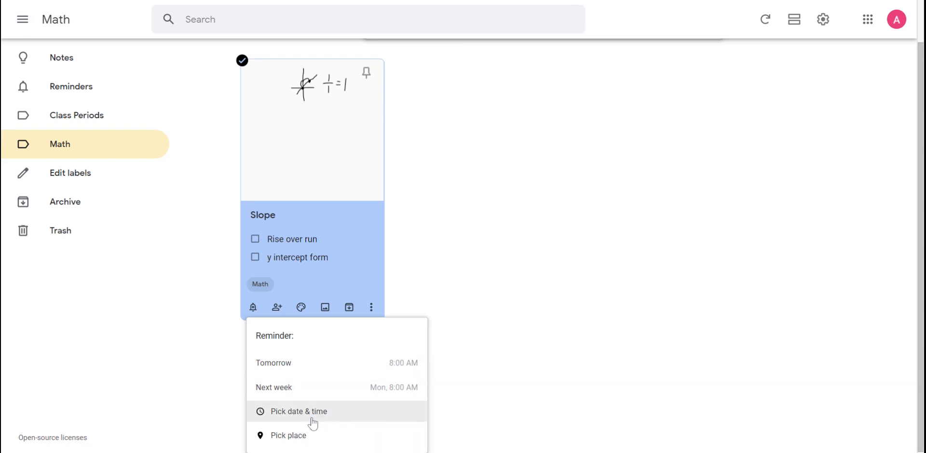
pyautogui.click(550, 273)
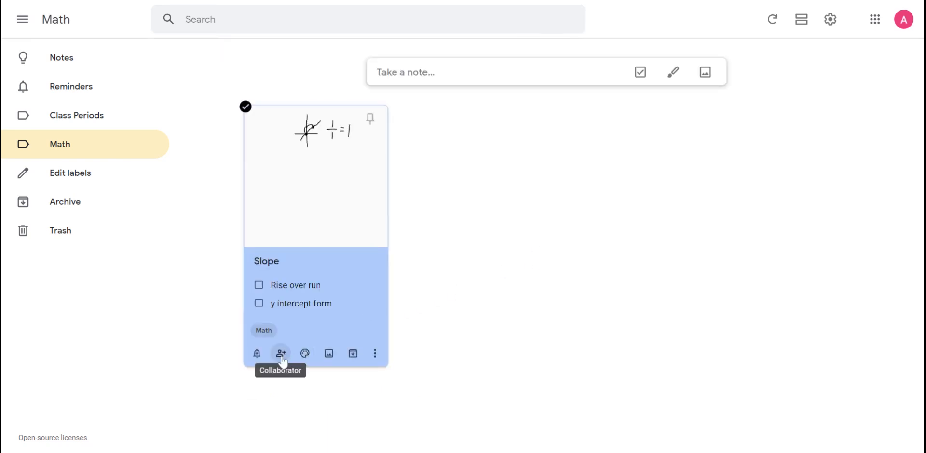
# - View the collaborator sharing options of the Slope note, cancel without adding anyone, and close the note
pyautogui.click(281, 354)
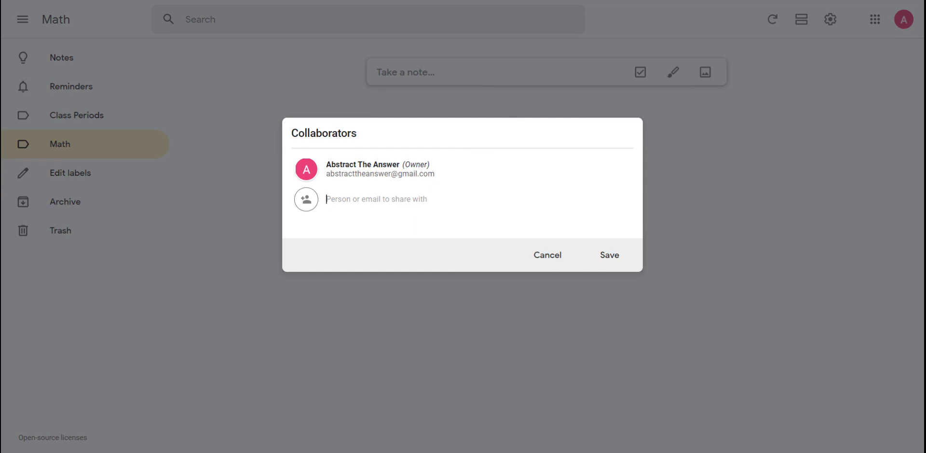
pyautogui.click(550, 257)
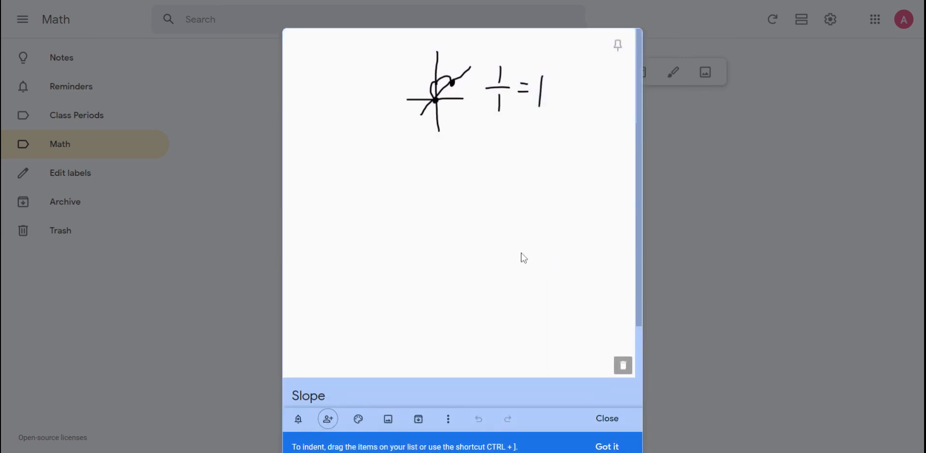
pyautogui.click(823, 205)
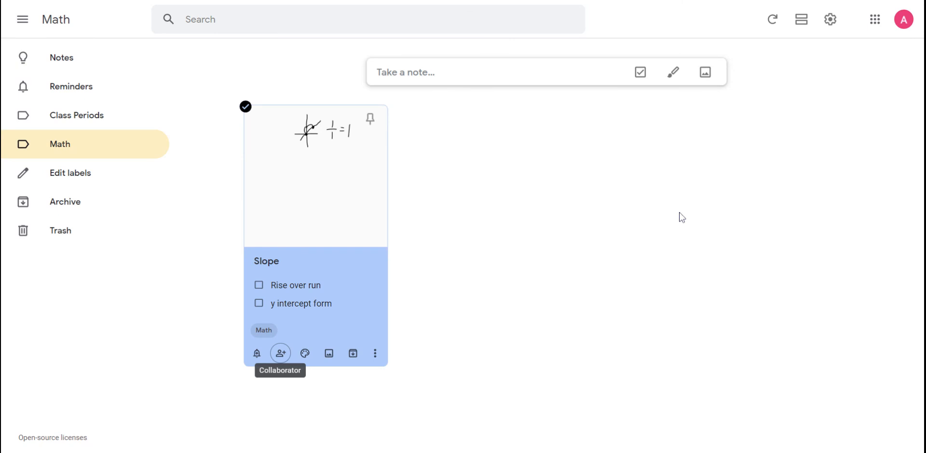